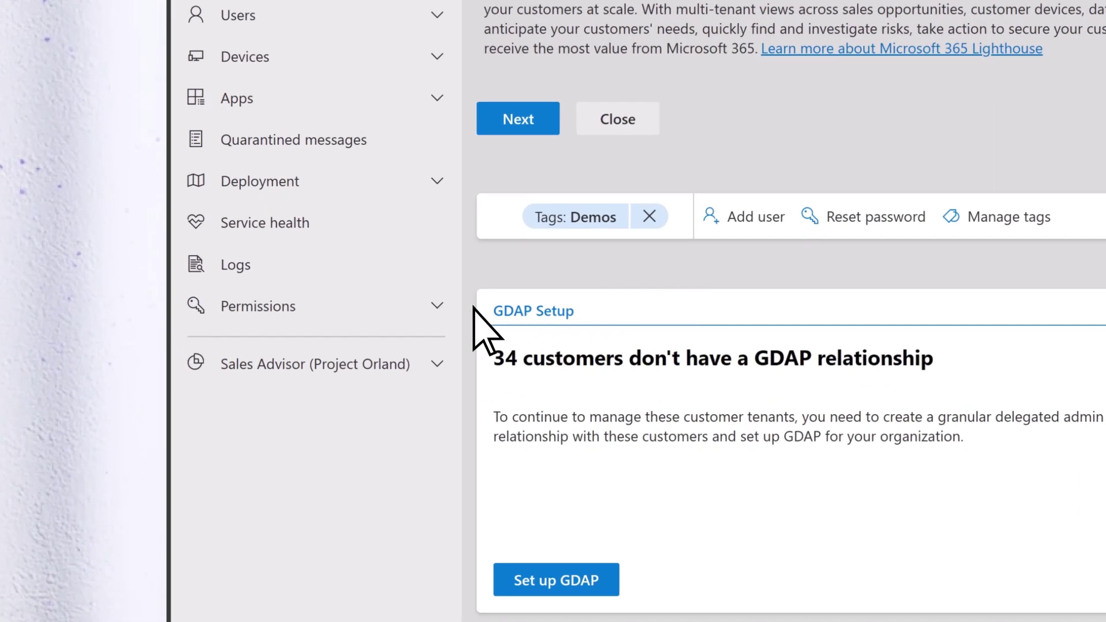
# Go to Permissions > Delegated access and start creating a new GDAP template.
pyautogui.click(437, 307)
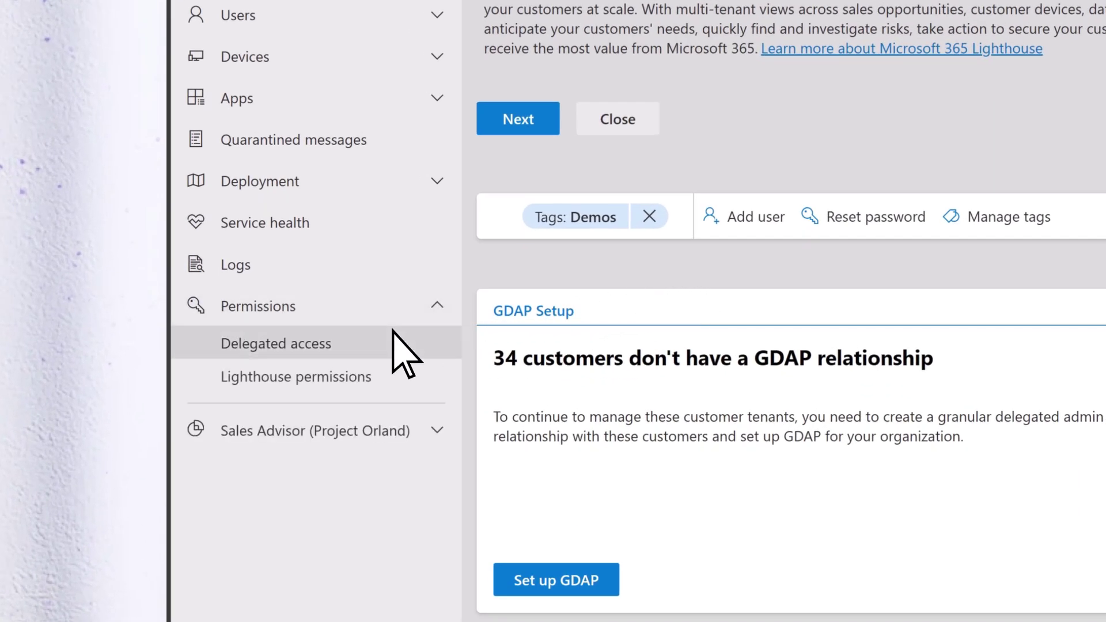
pyautogui.click(344, 344)
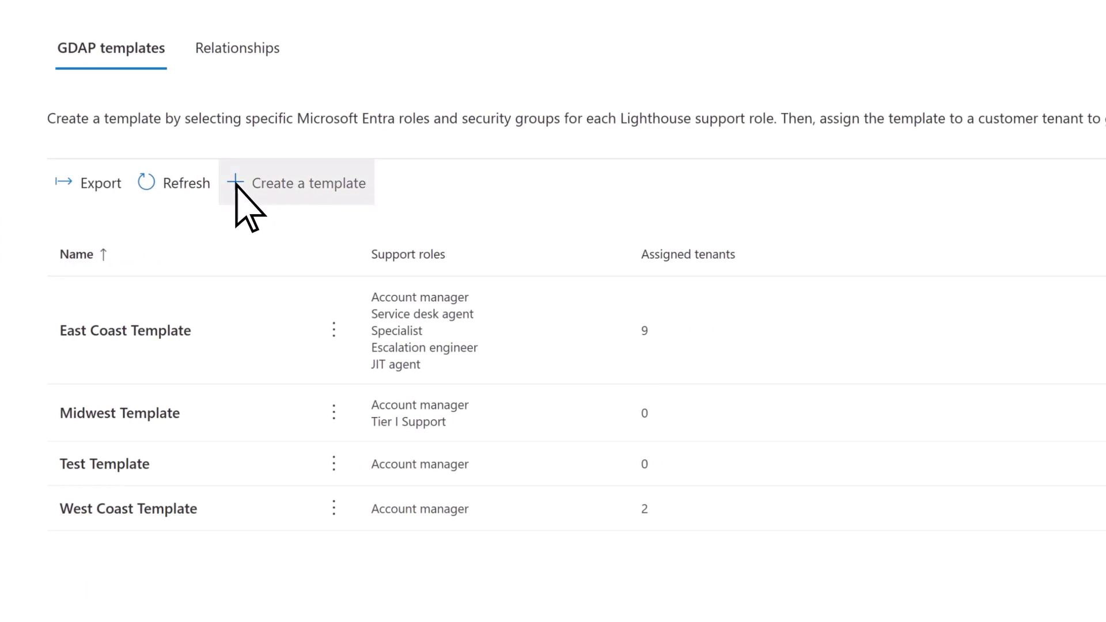
pyautogui.click(236, 186)
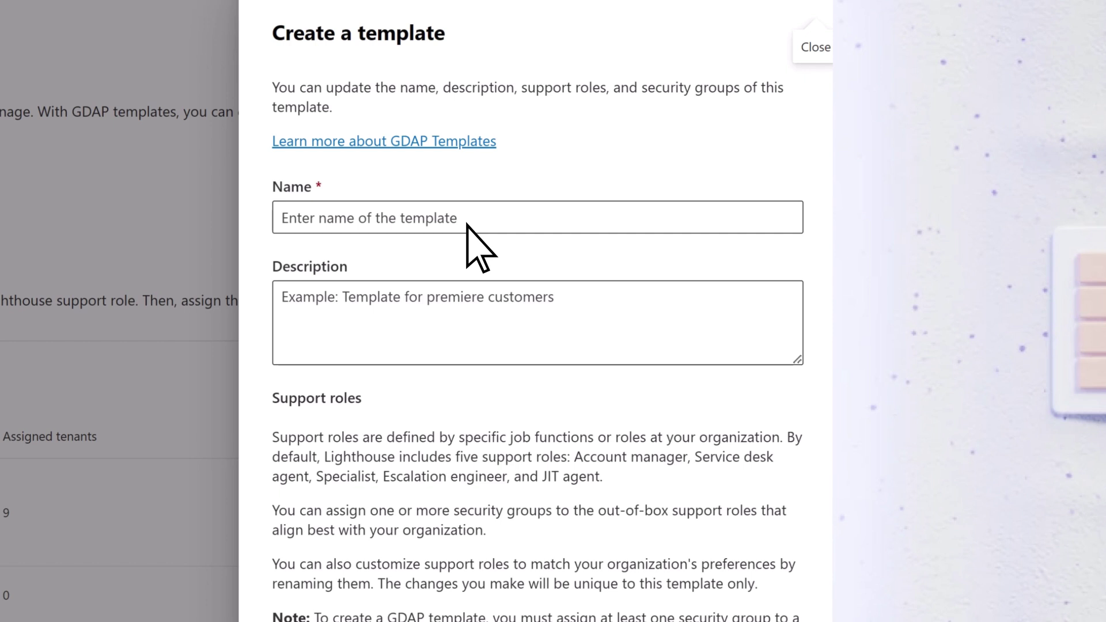
# Name the template 'North American Template' and describe it as 'Template for North American'.
pyautogui.click(467, 224)
pyautogui.write('North American Tem')
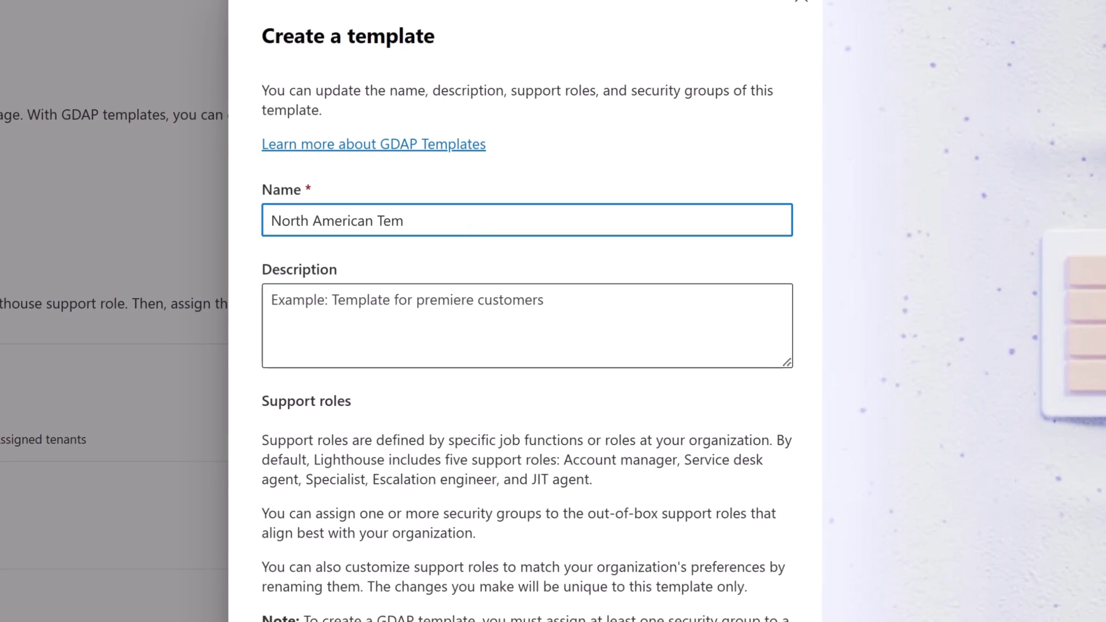
pyautogui.write('plate')
pyautogui.press('Tab')
pyautogui.write('Templa')
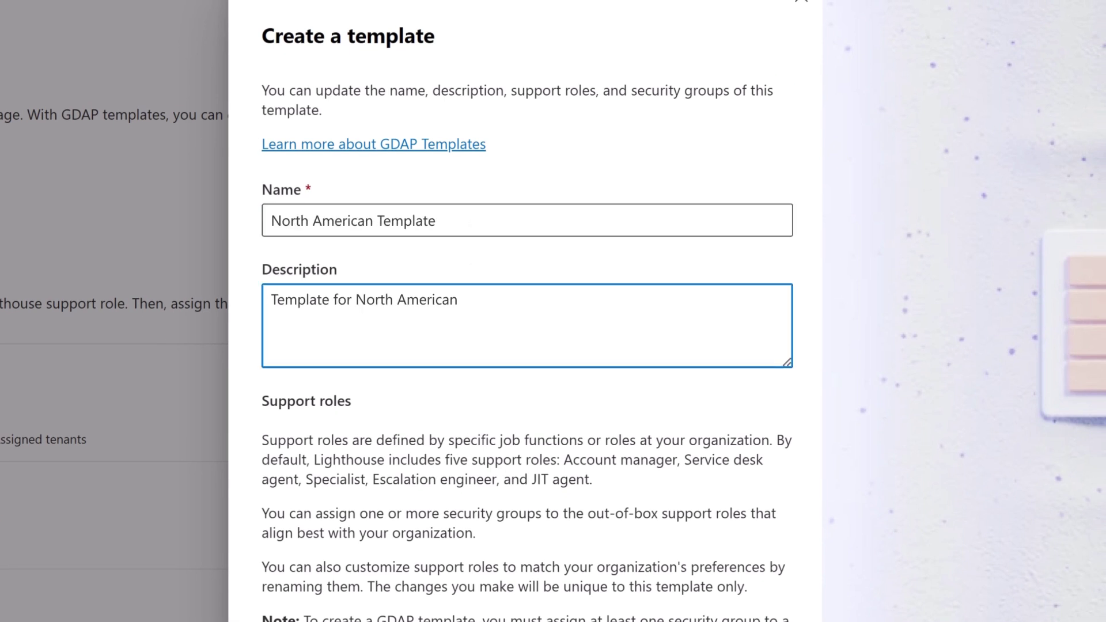
# Edit Account manager's Entra roles, show all roles, and browse the list for Attack Payload Author.
pyautogui.scroll(-5, 527, 346)
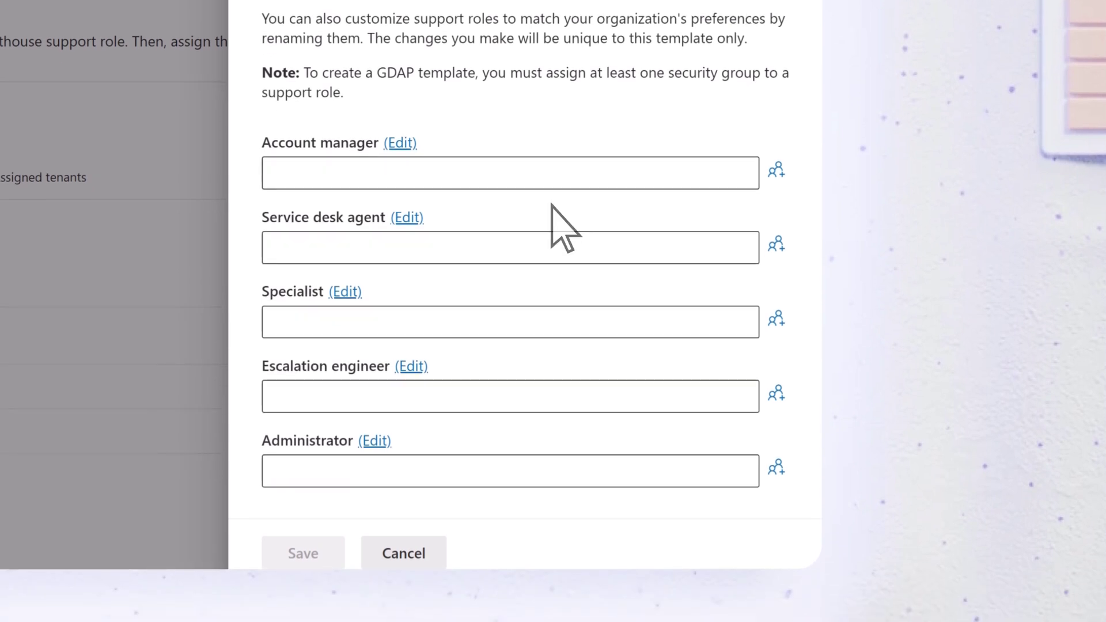
pyautogui.click(401, 143)
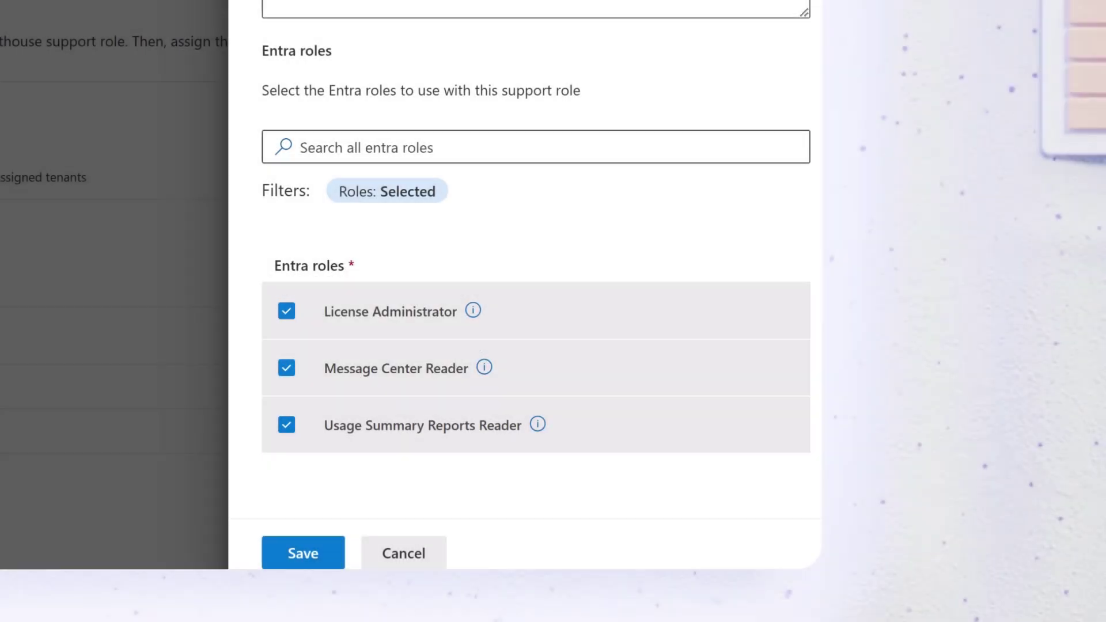
pyautogui.click(377, 194)
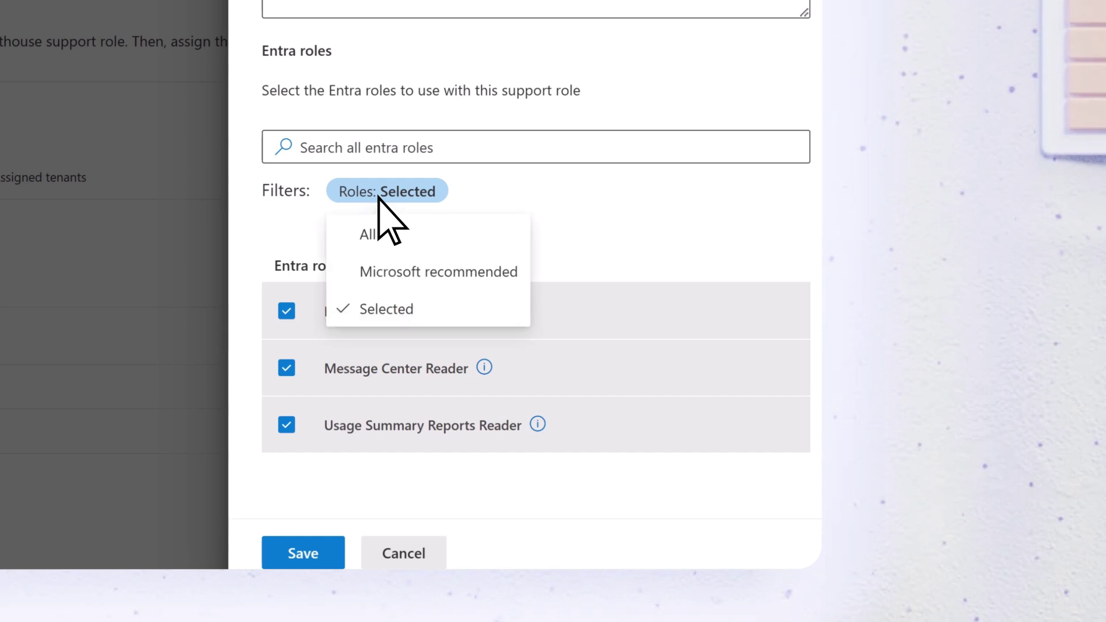
pyautogui.click(346, 236)
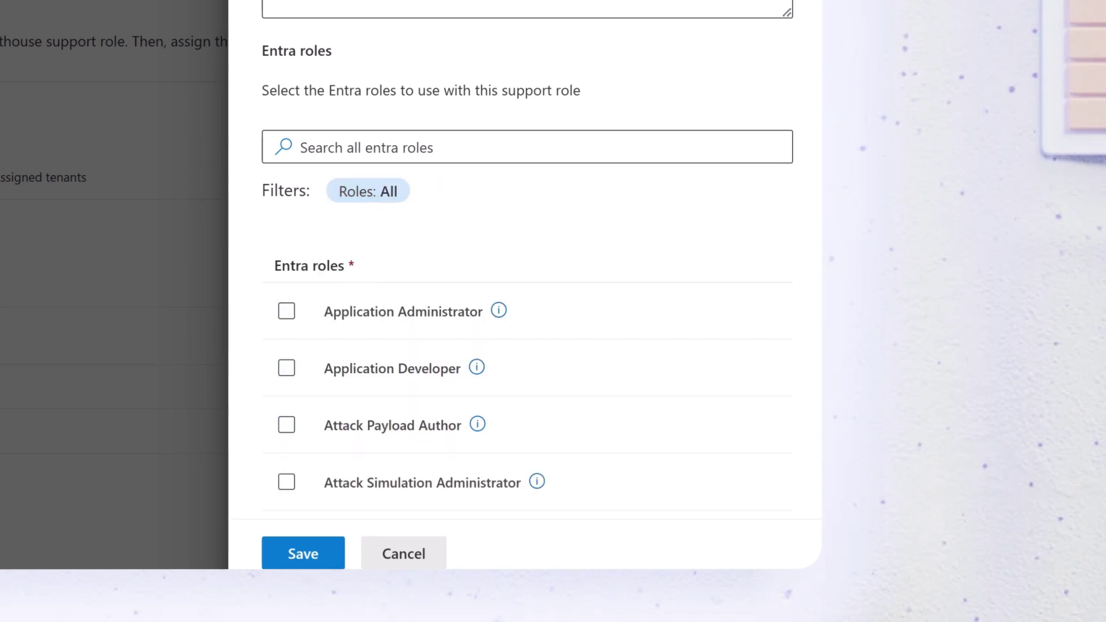
pyautogui.scroll(-5, 527, 259)
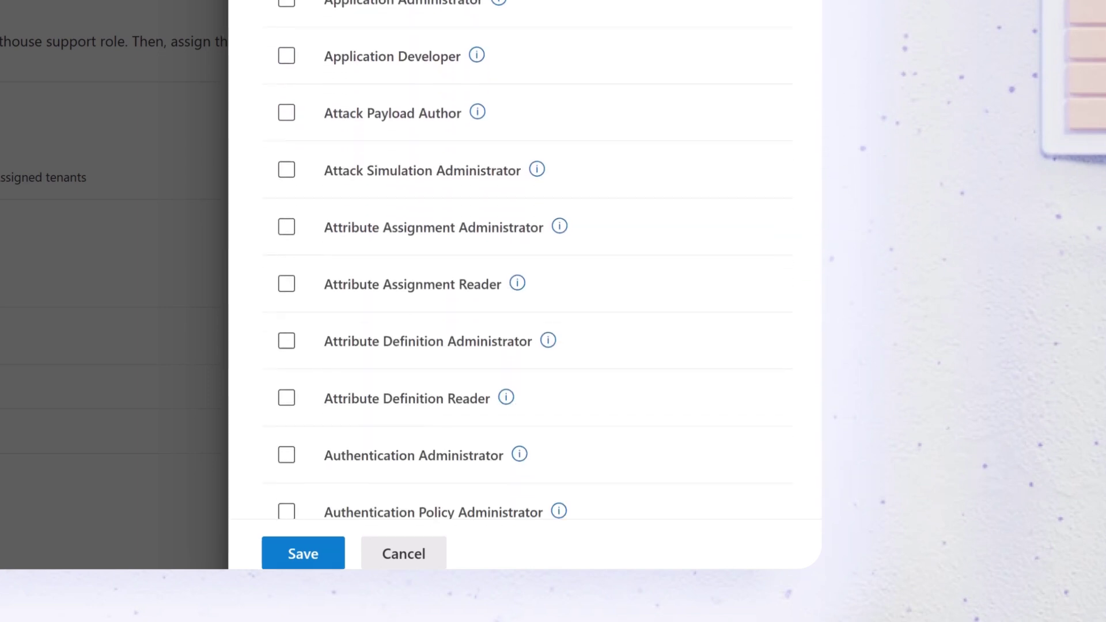
pyautogui.scroll(-2, 527, 259)
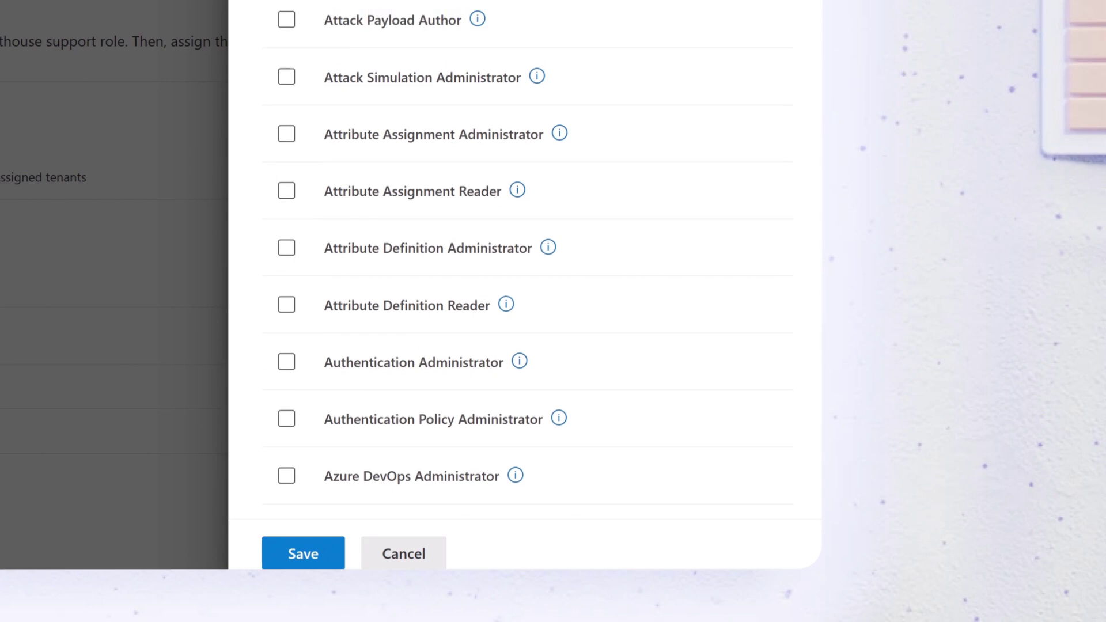
pyautogui.scroll(7, 527, 259)
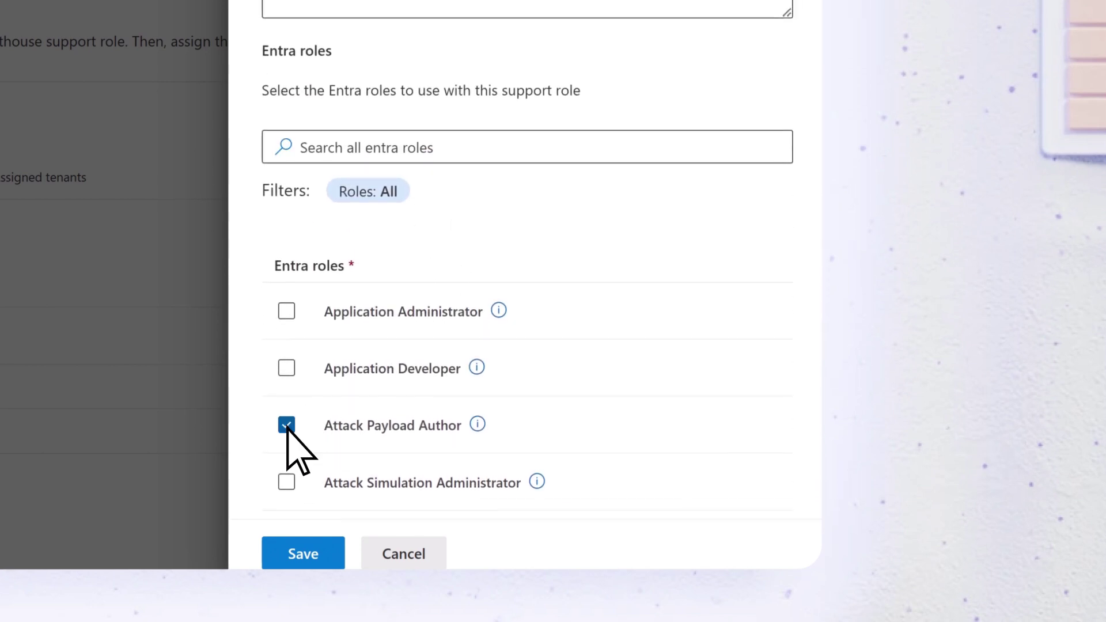
# Save the Entra roles, add the AccountManager security group to Account manager, and save the template.
pyautogui.click(329, 557)
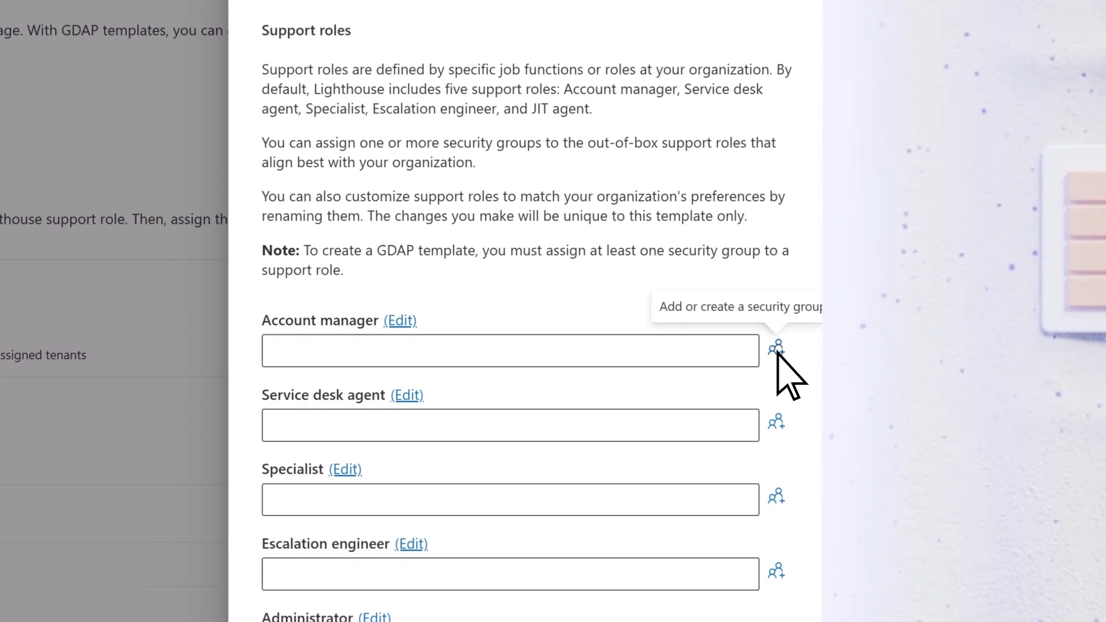
pyautogui.click(777, 347)
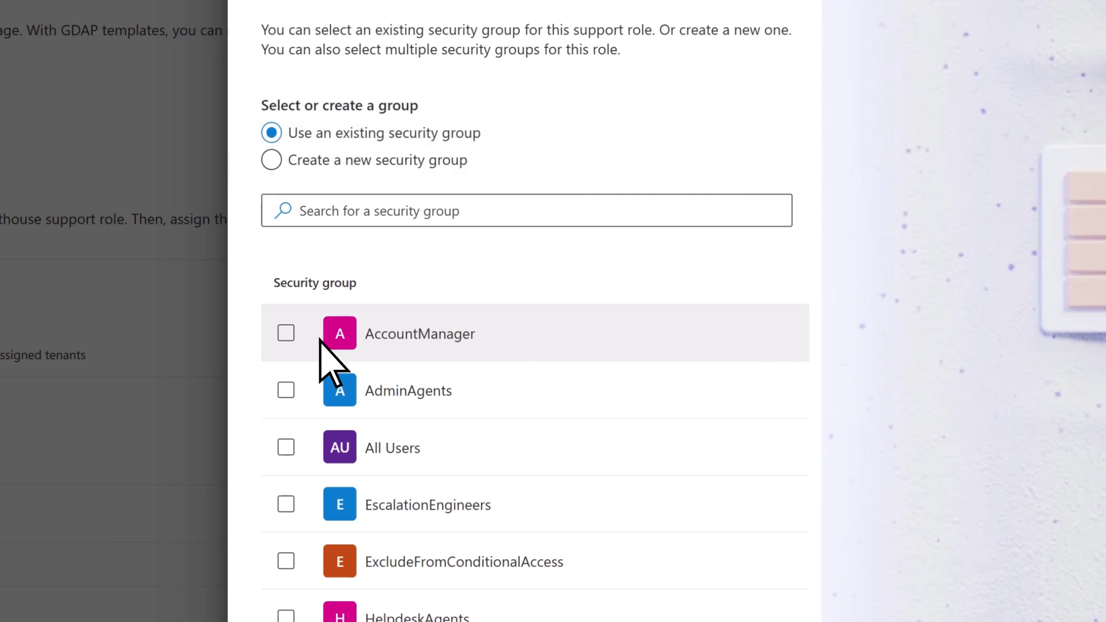
pyautogui.click(286, 332)
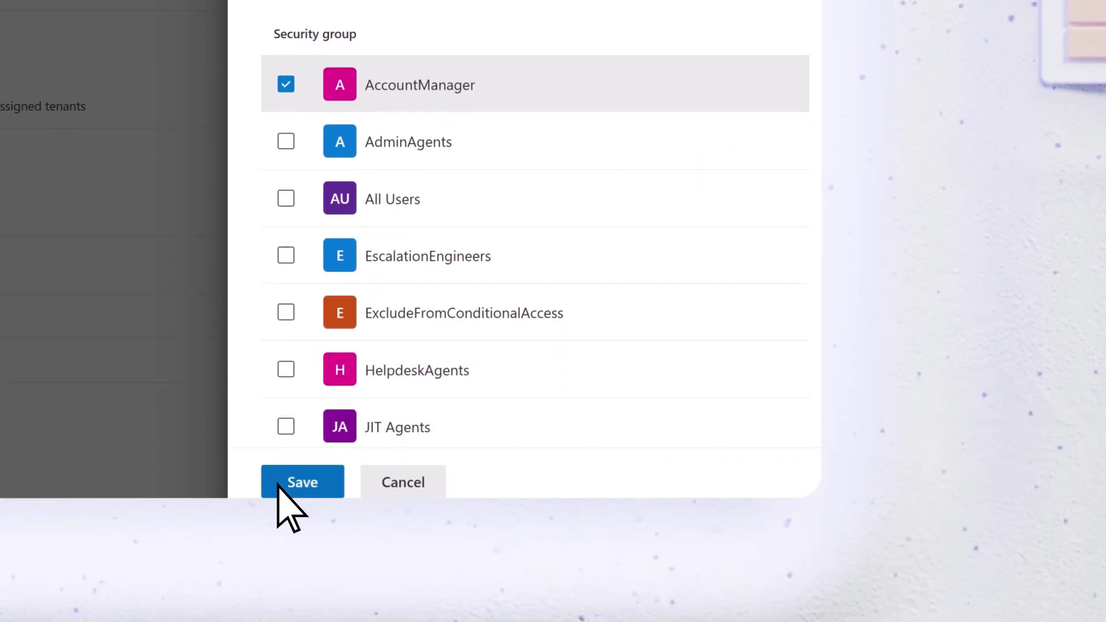
pyautogui.click(279, 485)
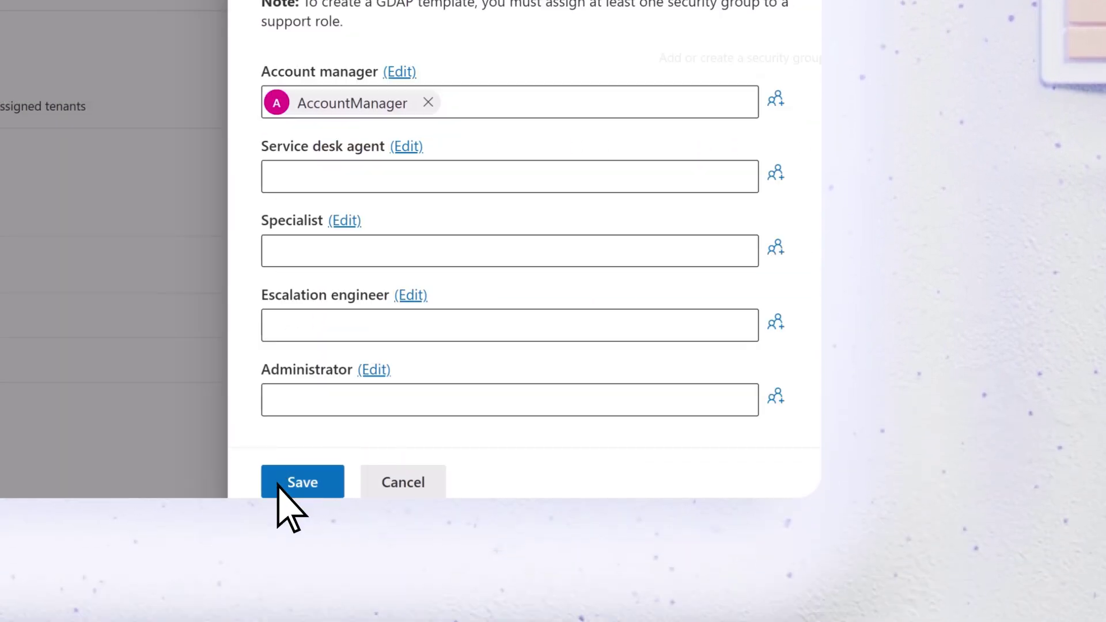
pyautogui.click(278, 485)
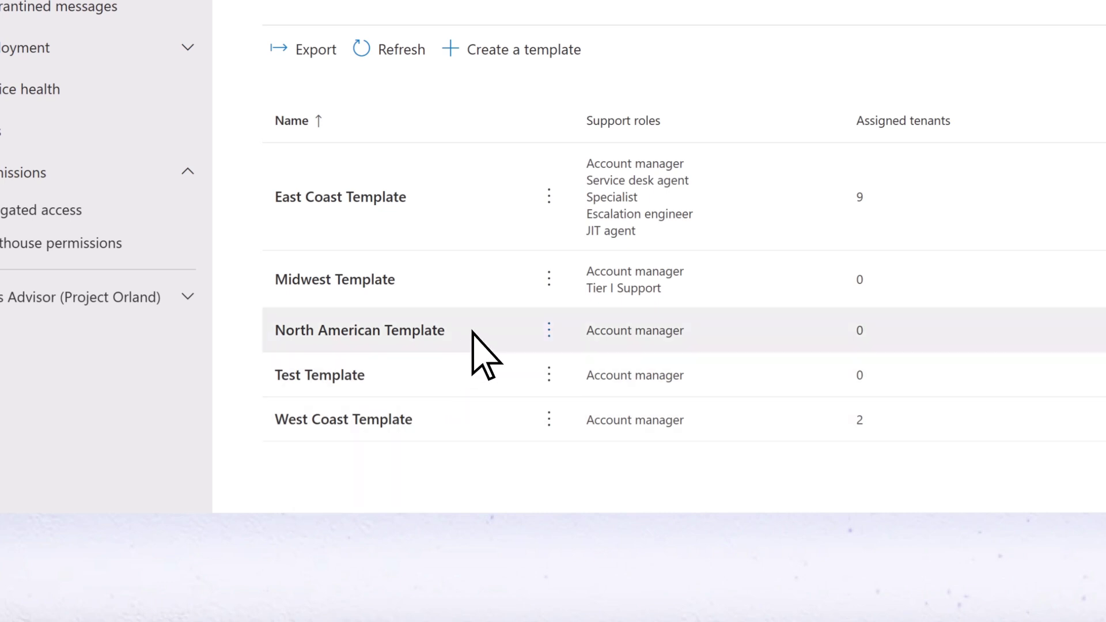
# Assign North American Template to Wingtip Toys and confirm replacing its existing template.
pyautogui.click(549, 330)
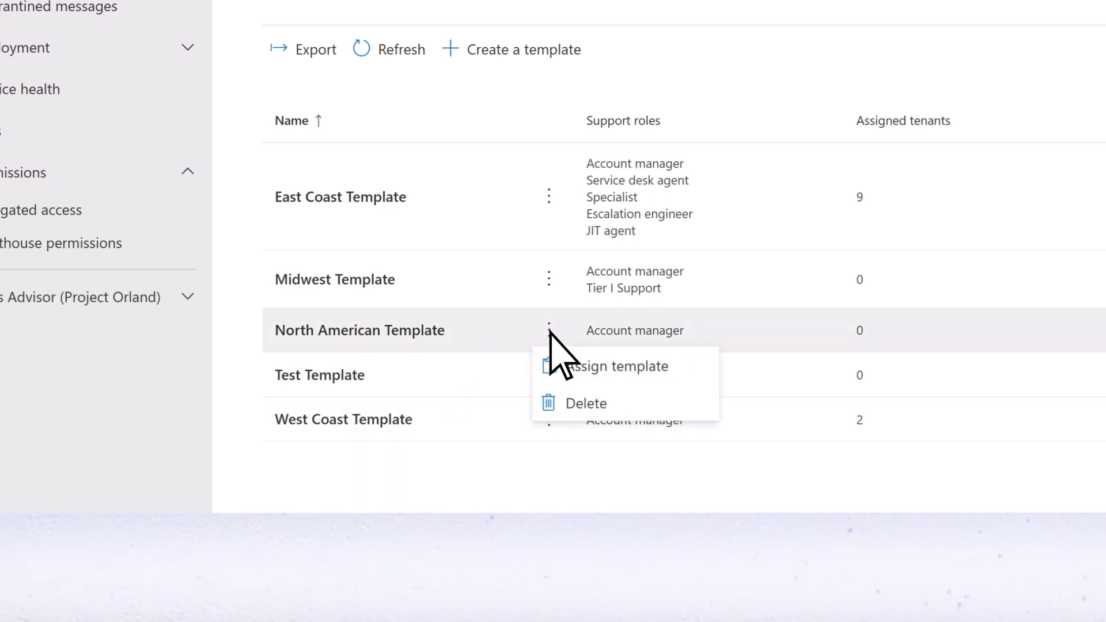
pyautogui.click(576, 366)
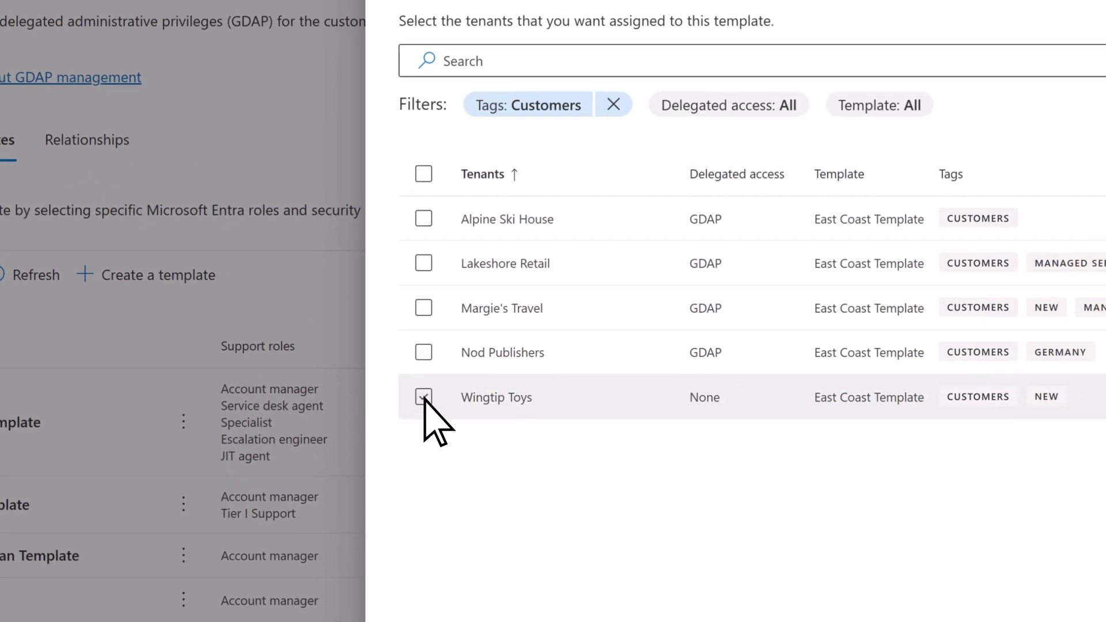
pyautogui.click(423, 398)
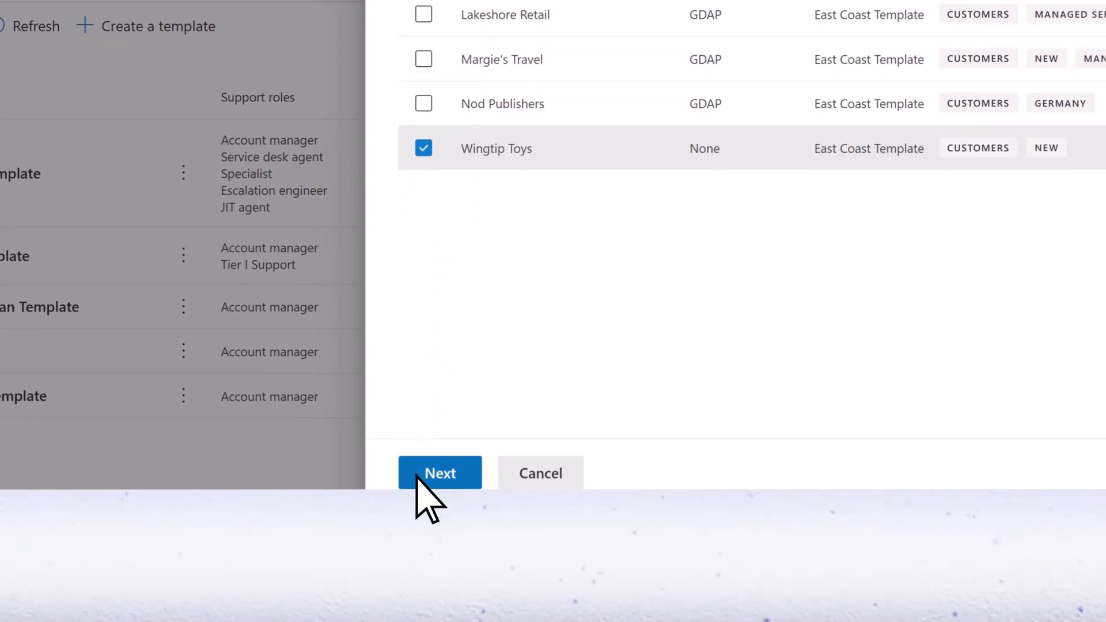
pyautogui.click(426, 474)
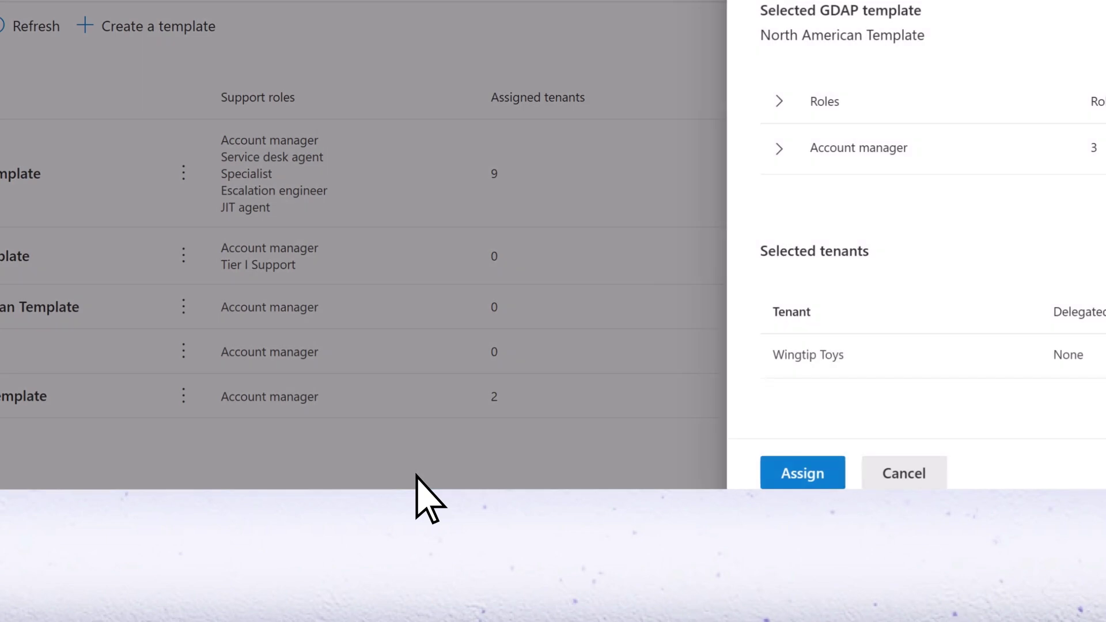
pyautogui.click(528, 478)
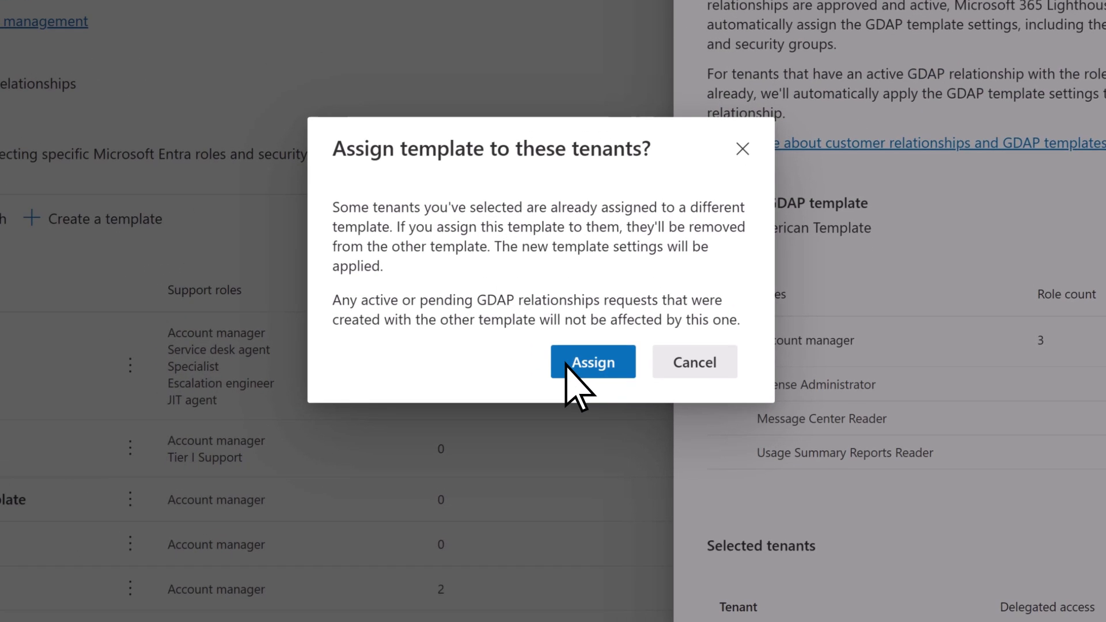
pyautogui.click(573, 369)
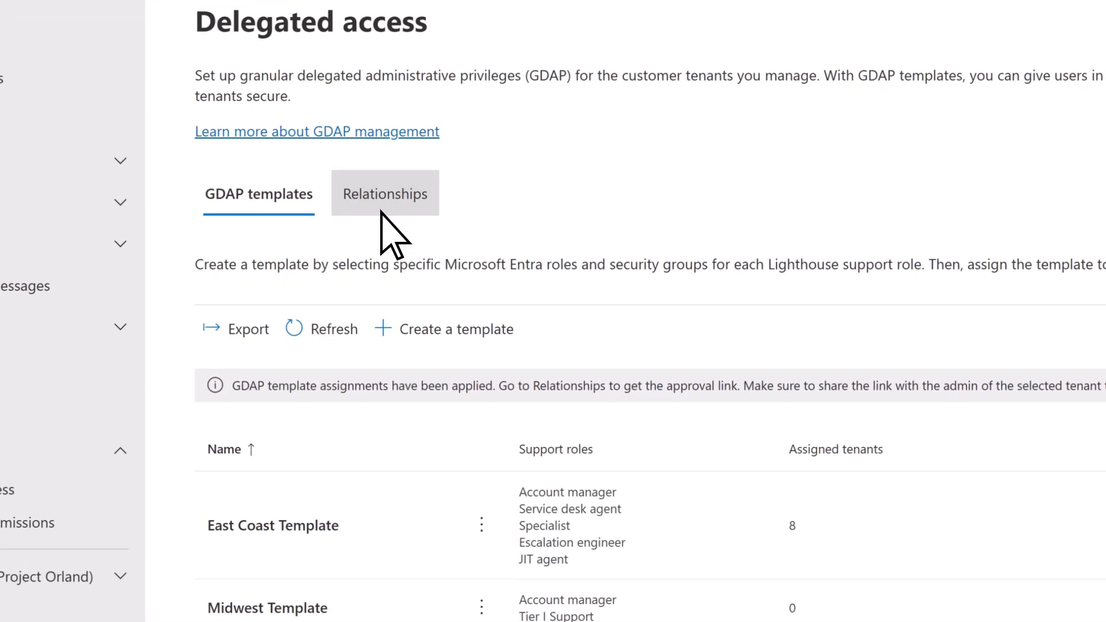
# Show the Relationships list and expand Wingtip Toys to see its pending request.
pyautogui.click(381, 212)
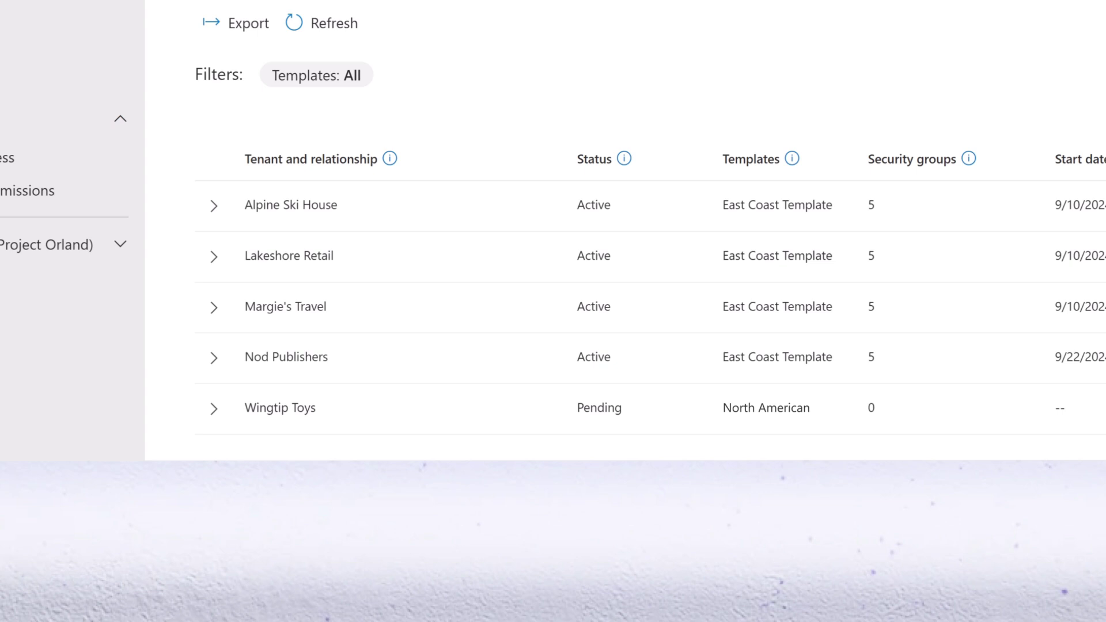
pyautogui.click(369, 410)
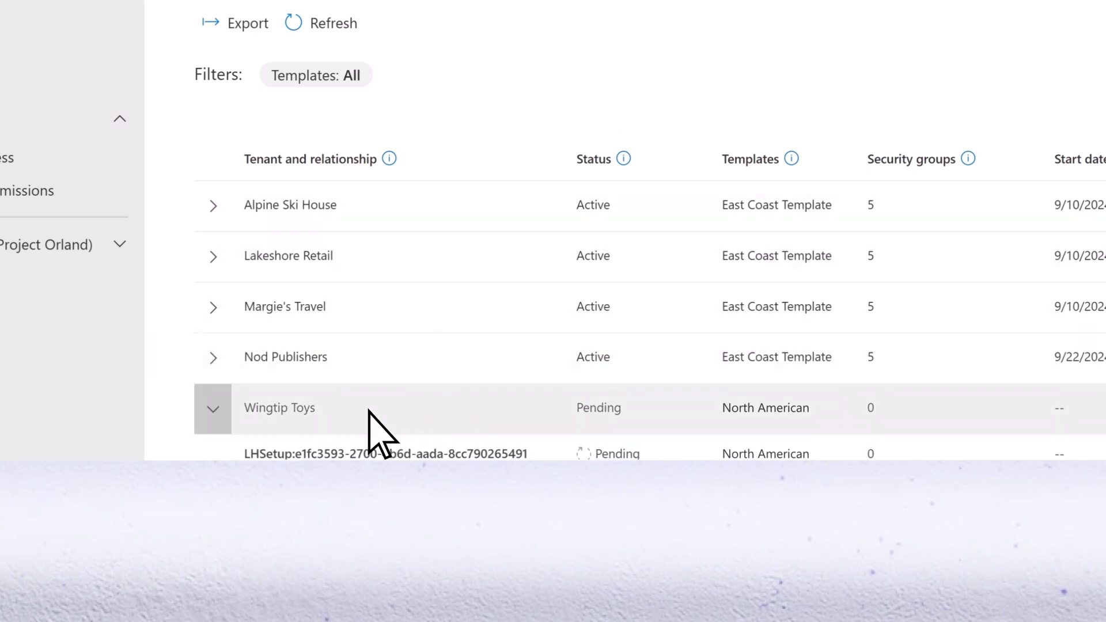
pyautogui.scroll(-1, 378, 433)
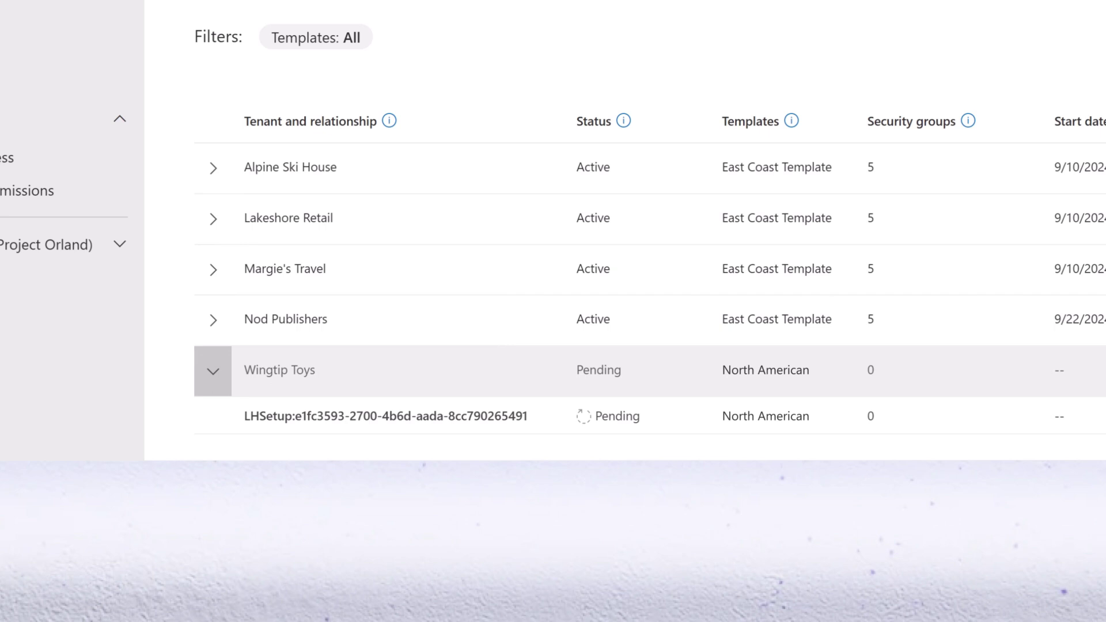
# Open the pending LHSetup relationship's details to view its request link and 730-day duration.
pyautogui.click(419, 423)
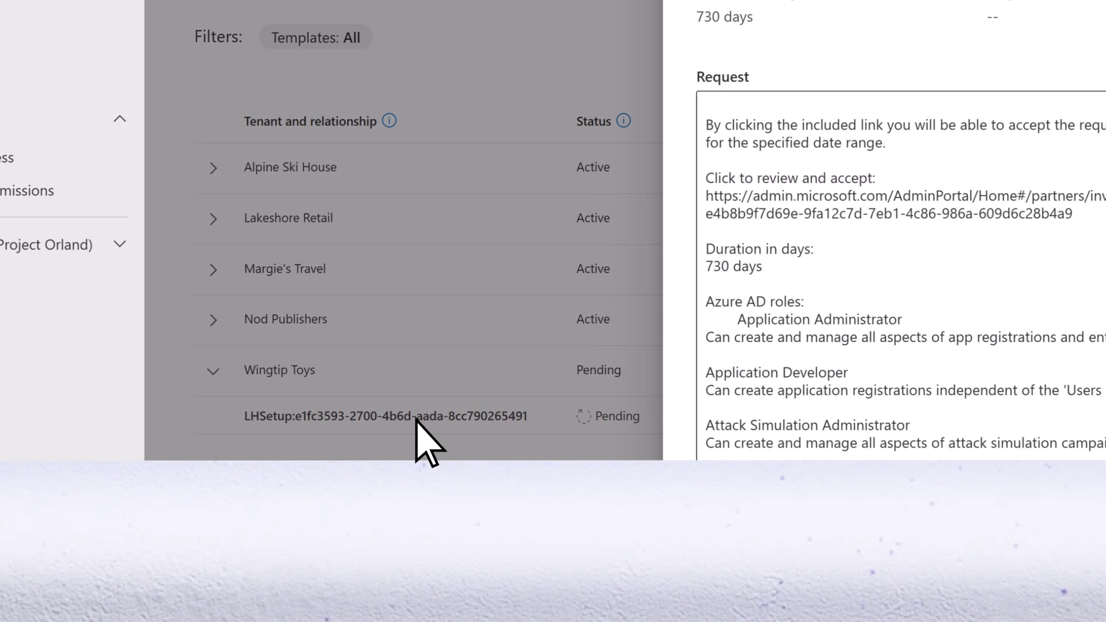